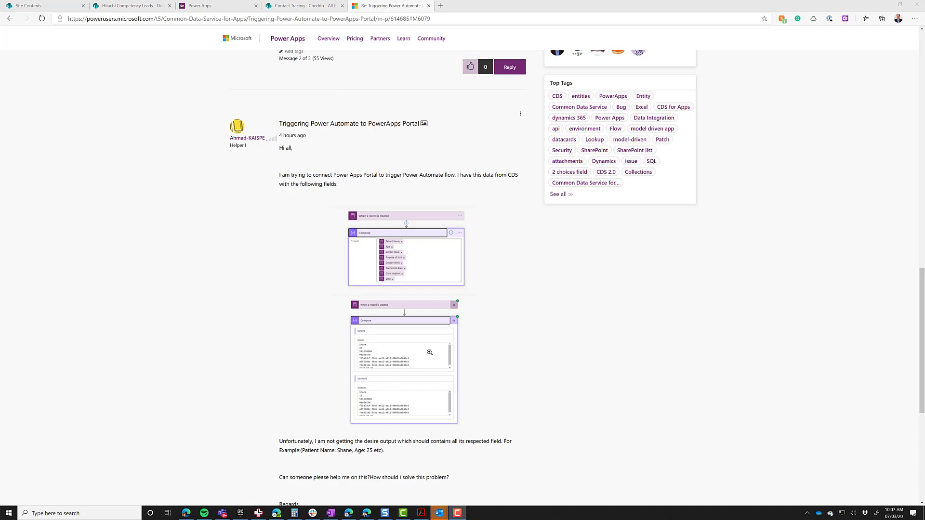
# - Bring up the My Active Accounts list in Dynamics 365 Sales Hub, showing four accounts
pyautogui.scroll(10, 430, 352)
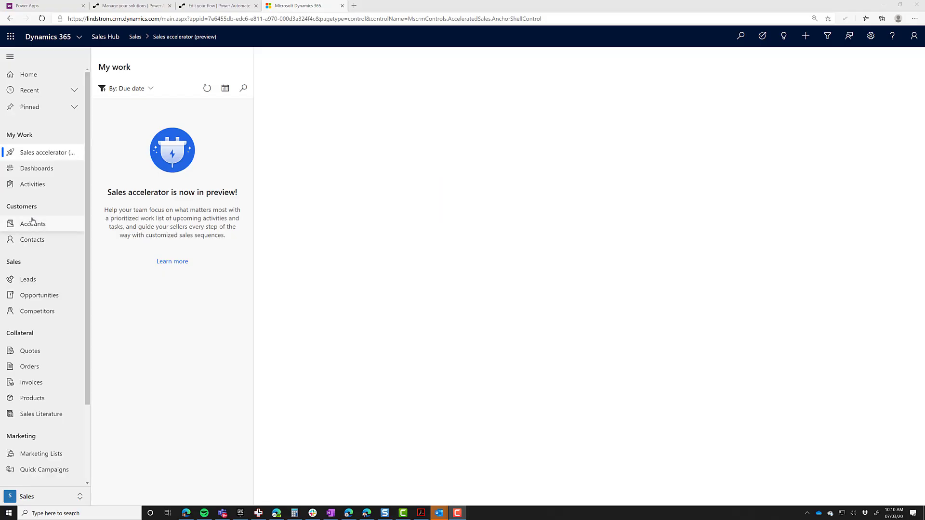
pyautogui.click(32, 223)
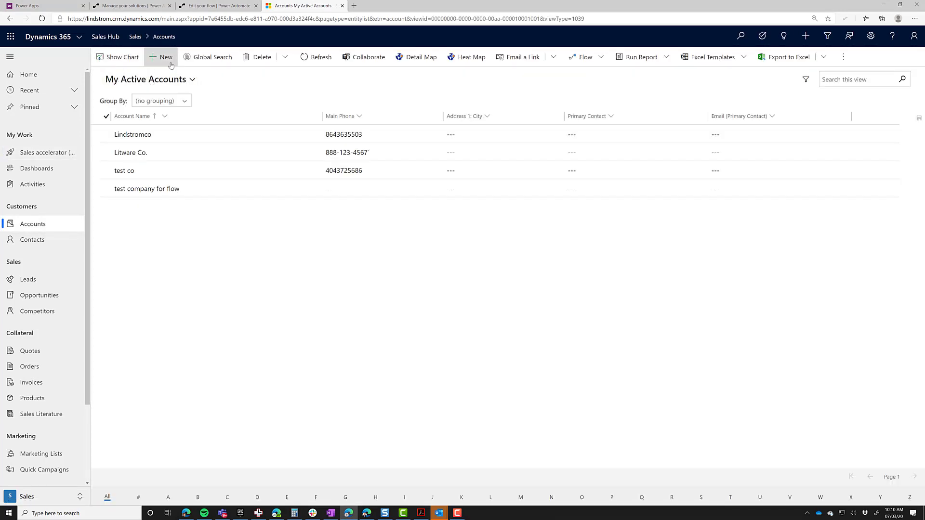
# - Create and save account 'Bob's Fishing Shack' with the sample contact as its primary contact
pyautogui.click(164, 57)
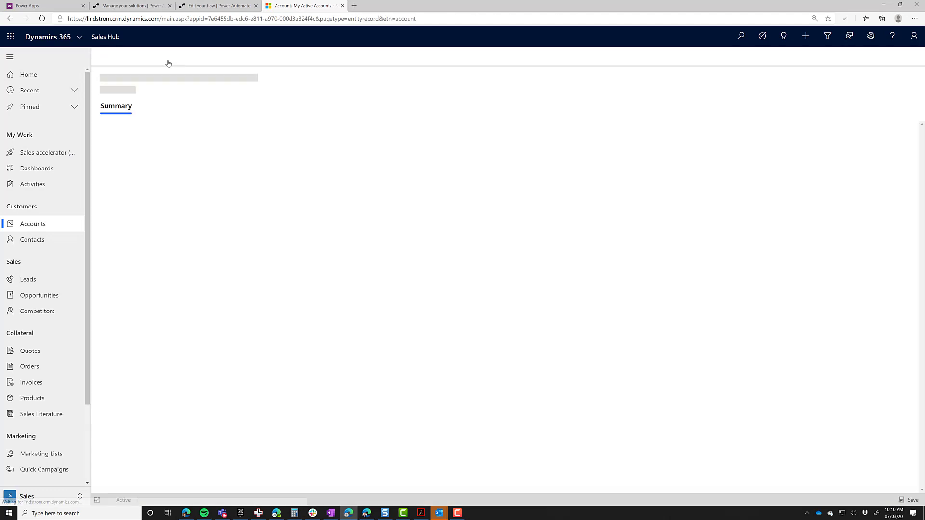
pyautogui.click(261, 153)
pyautogui.write("Bob's Fishing Shack")
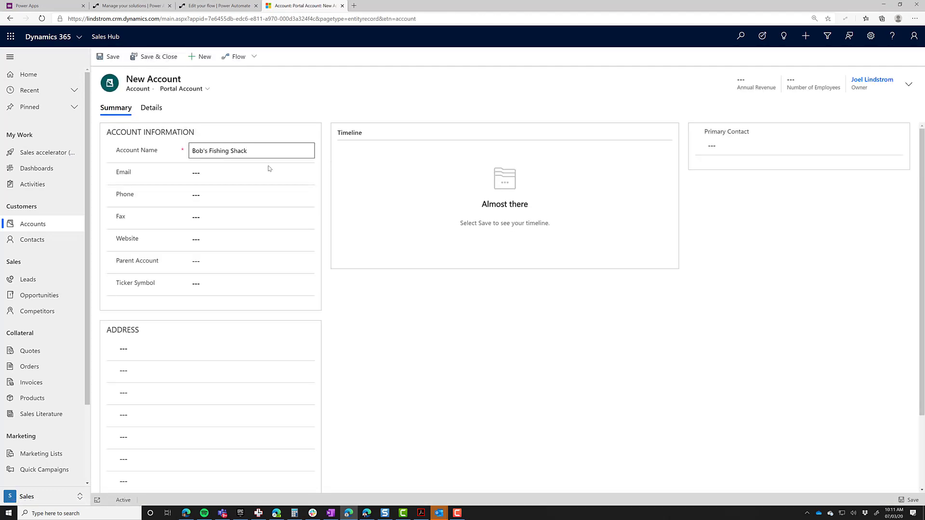
pyautogui.click(753, 146)
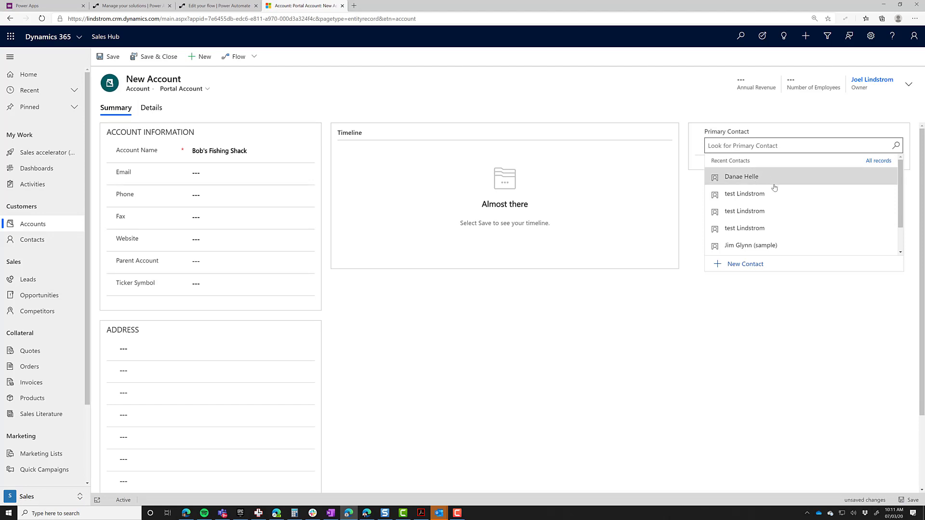
pyautogui.click(763, 247)
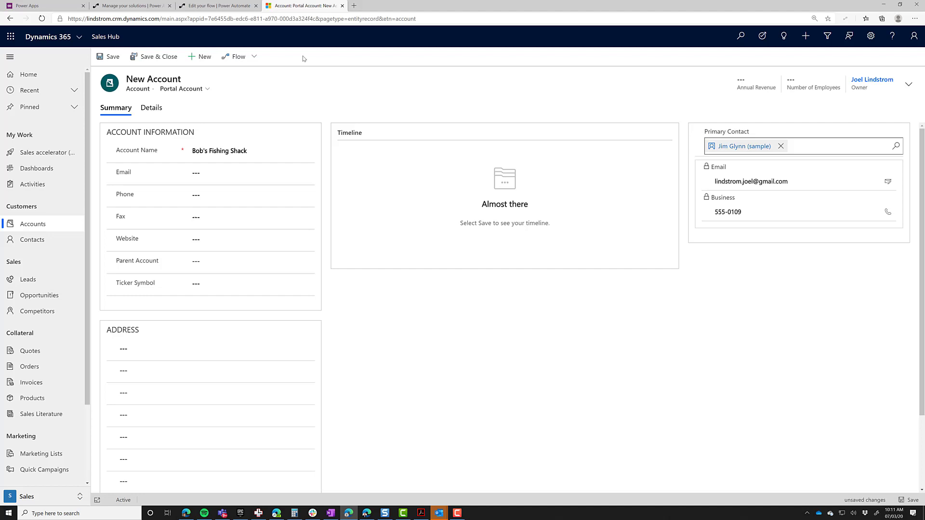
pyautogui.click(107, 57)
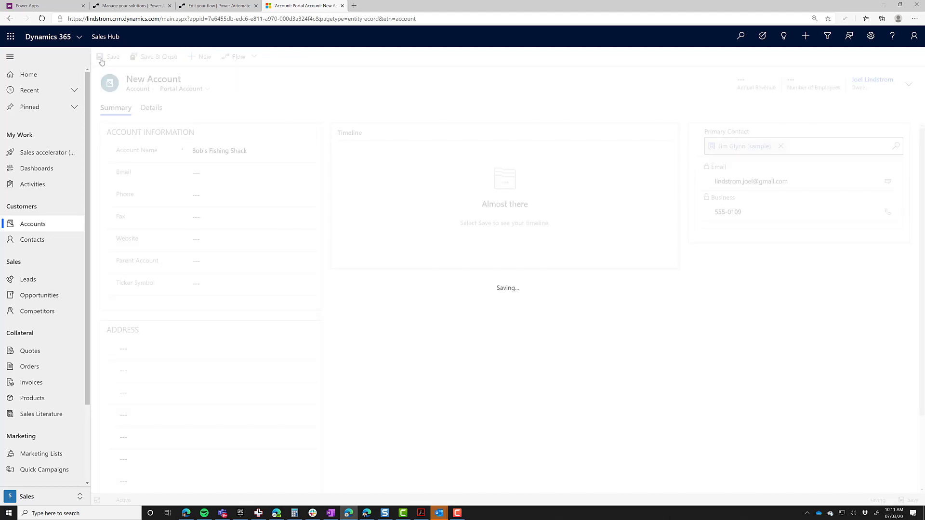
# - Inspect the latest succeeded run's Compose output showing the Primary Contact GUID, then reopen the flow for editing
pyautogui.click(215, 6)
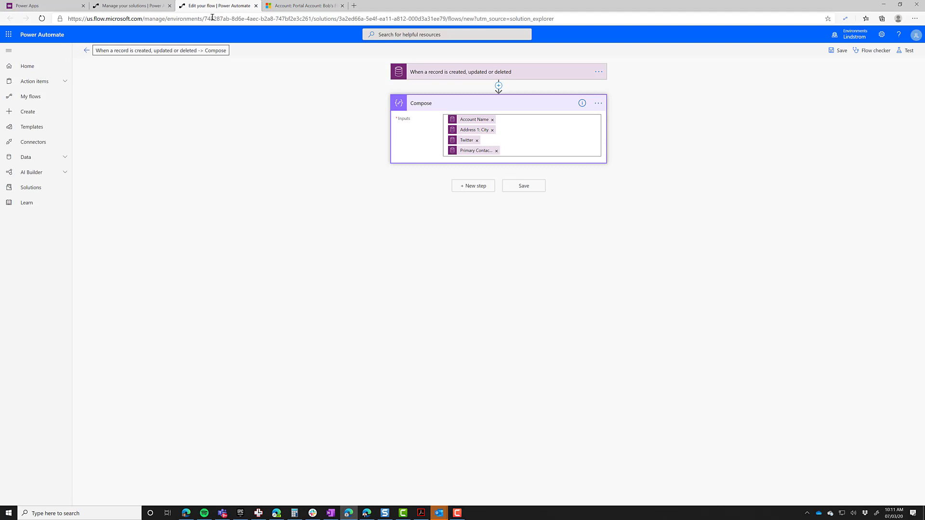
pyautogui.click(86, 51)
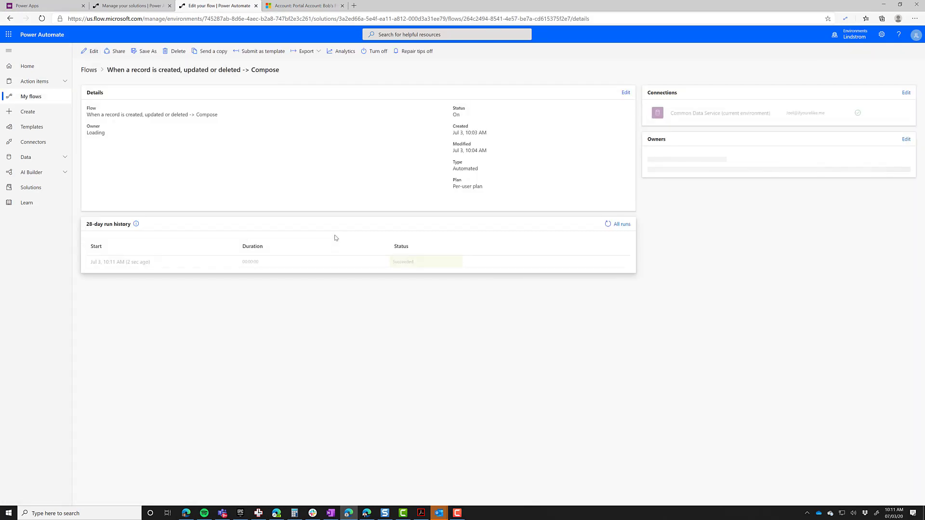
pyautogui.click(135, 263)
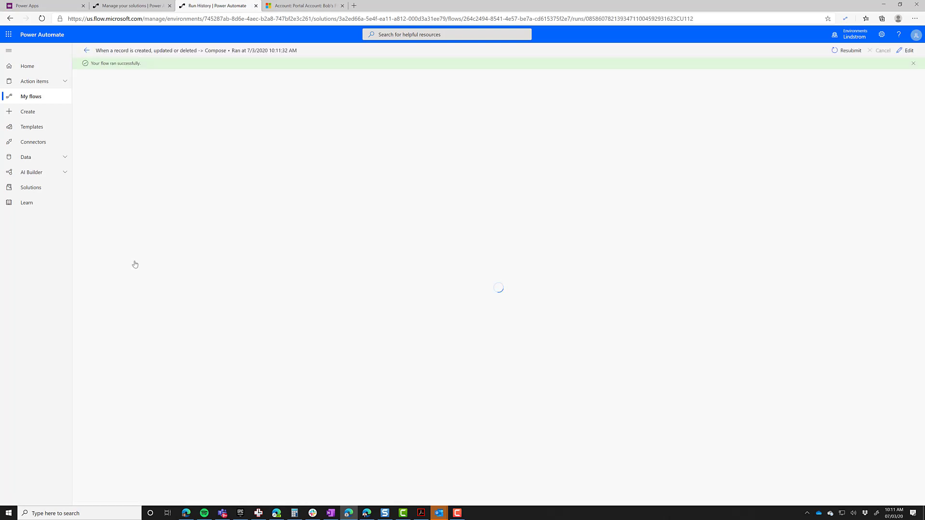
pyautogui.click(439, 124)
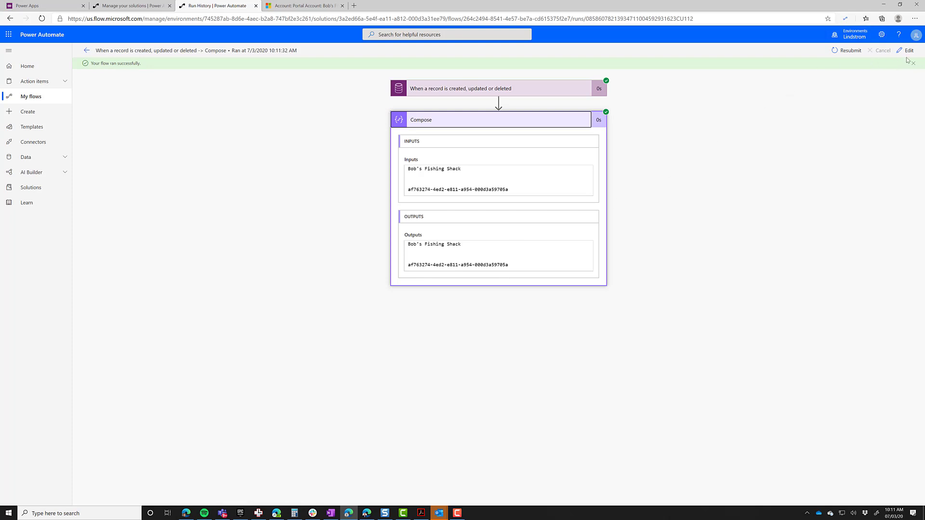
pyautogui.click(910, 51)
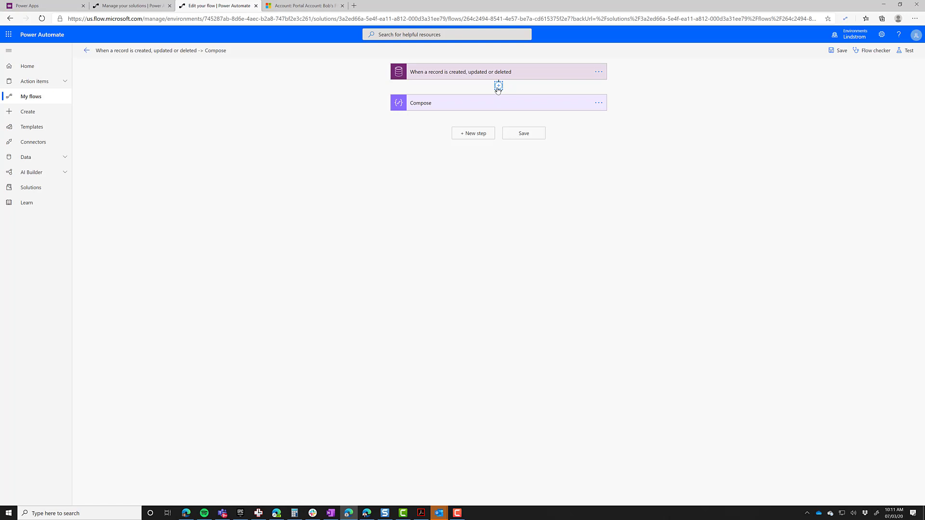
# - Insert a Common Data Service 'Get a record' action between the trigger and Compose
pyautogui.click(498, 88)
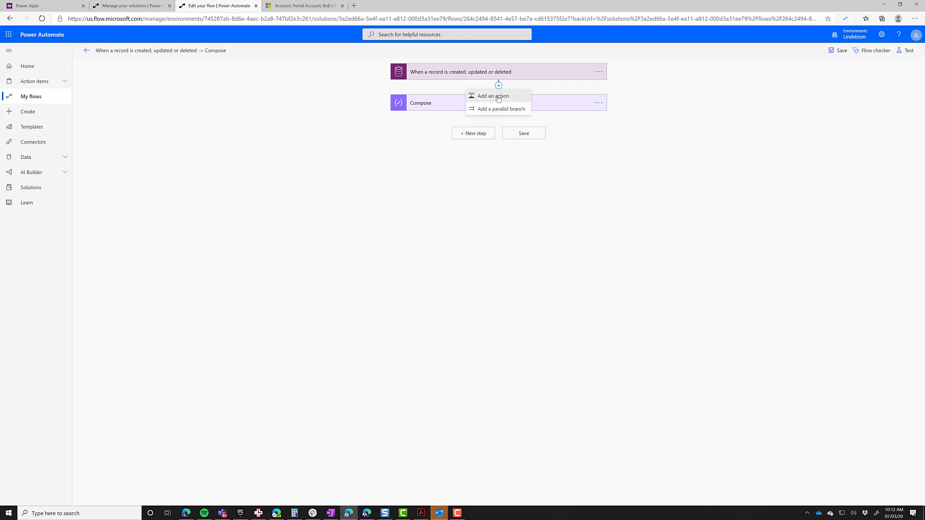
pyautogui.click(498, 96)
pyautogui.click(419, 159)
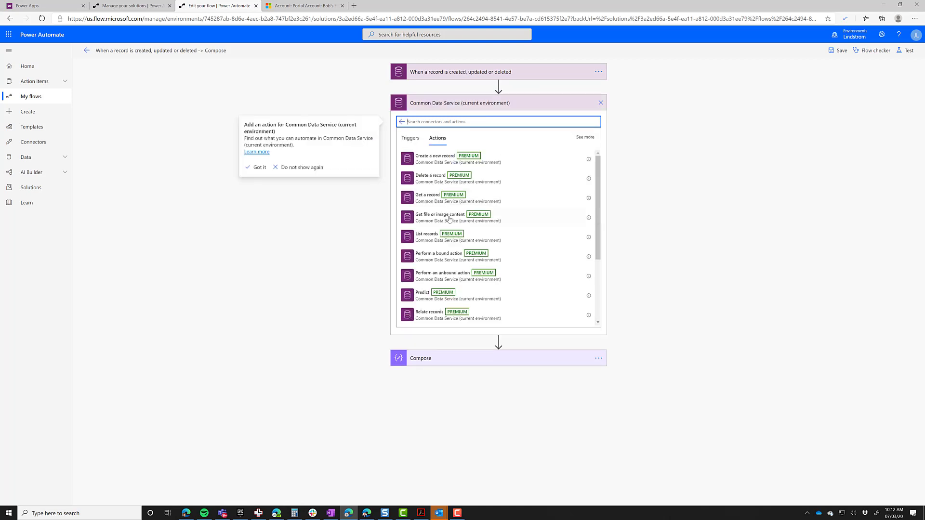
pyautogui.click(434, 202)
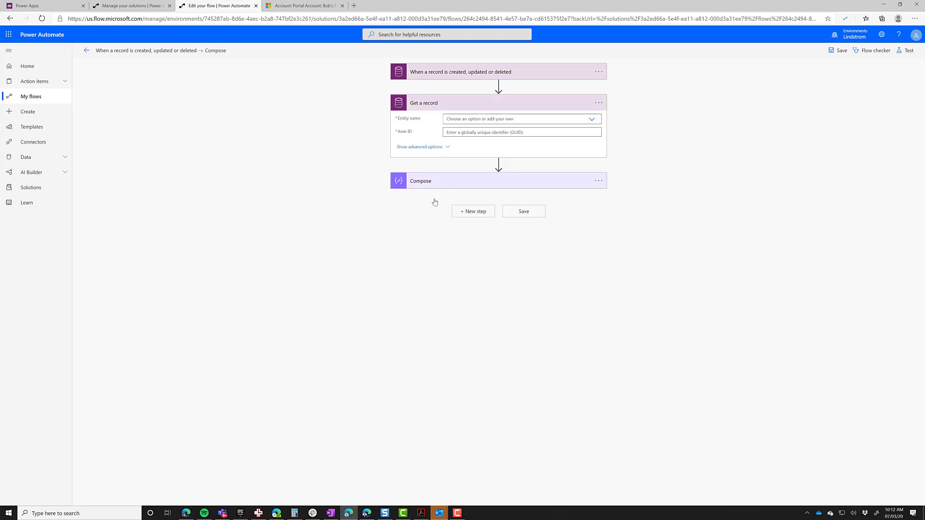
# - Set the Get a record entity name to Contacts
pyautogui.click(589, 120)
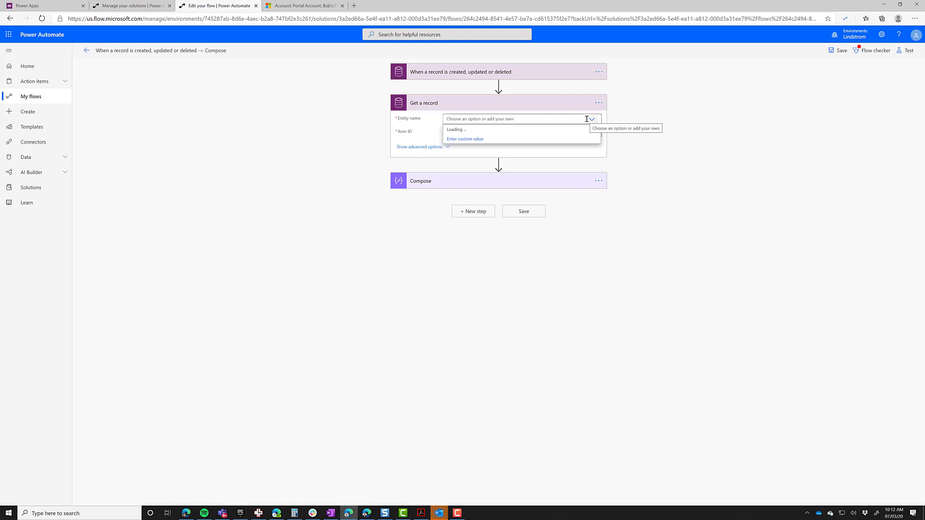
pyautogui.scroll(-5, 519, 177)
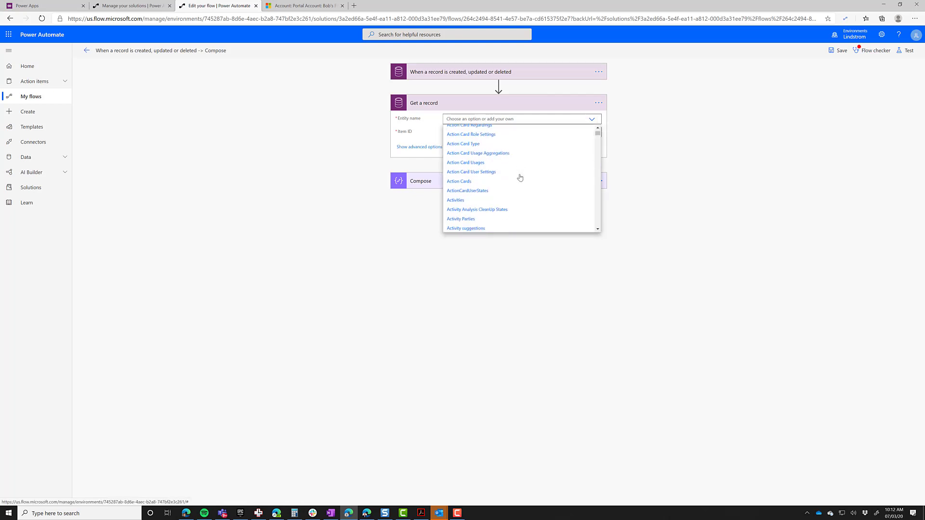
pyautogui.scroll(-8, 519, 178)
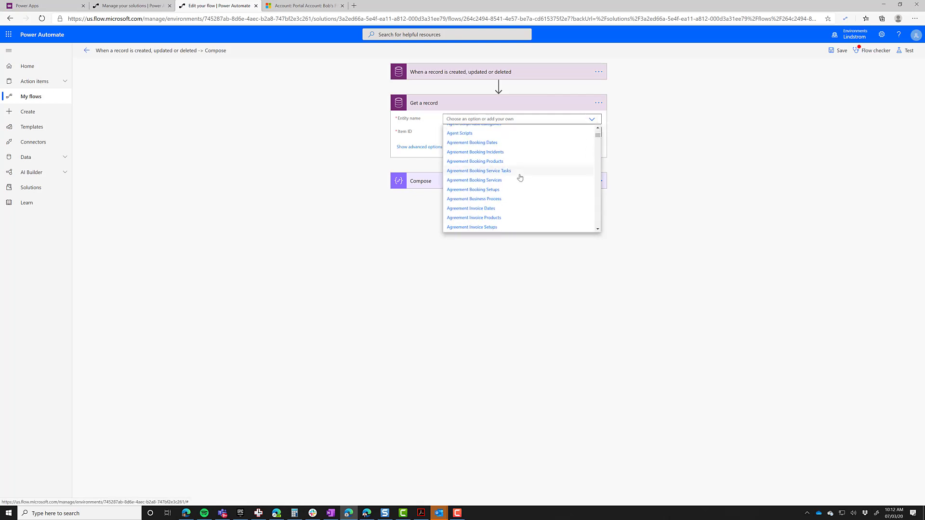
pyautogui.scroll(-8, 519, 177)
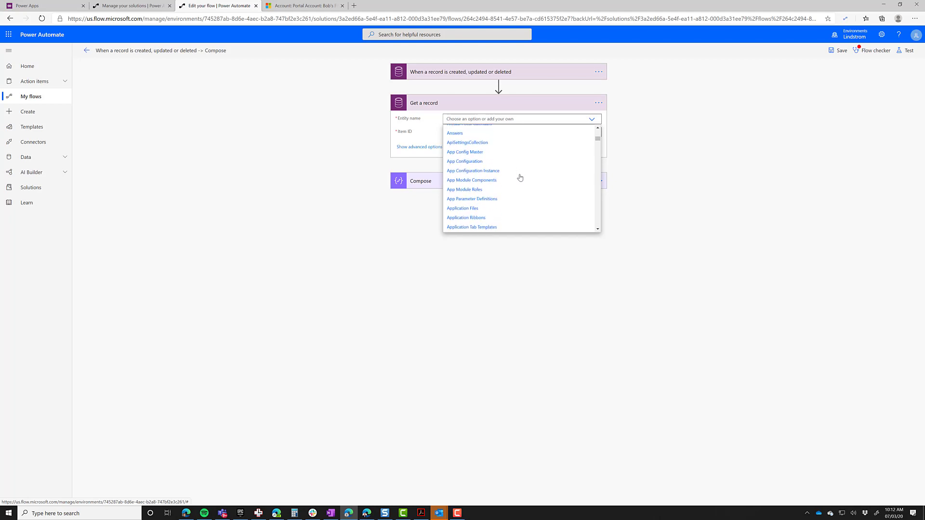
pyautogui.scroll(-8, 520, 178)
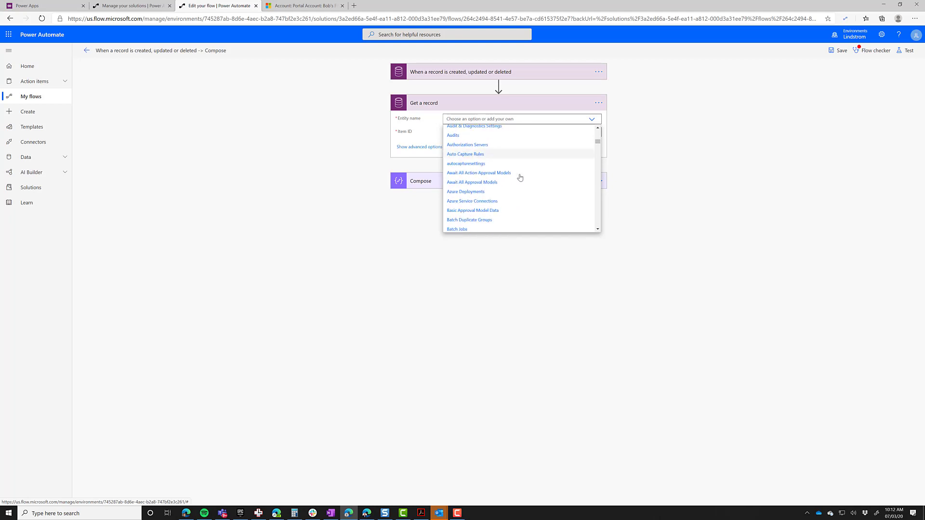
pyautogui.click(490, 119)
pyautogui.write('contact')
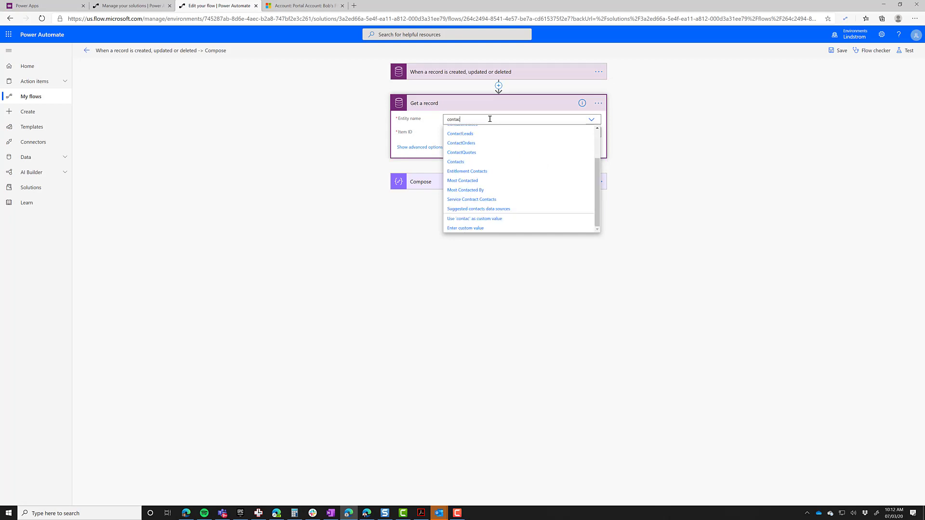
pyautogui.click(464, 162)
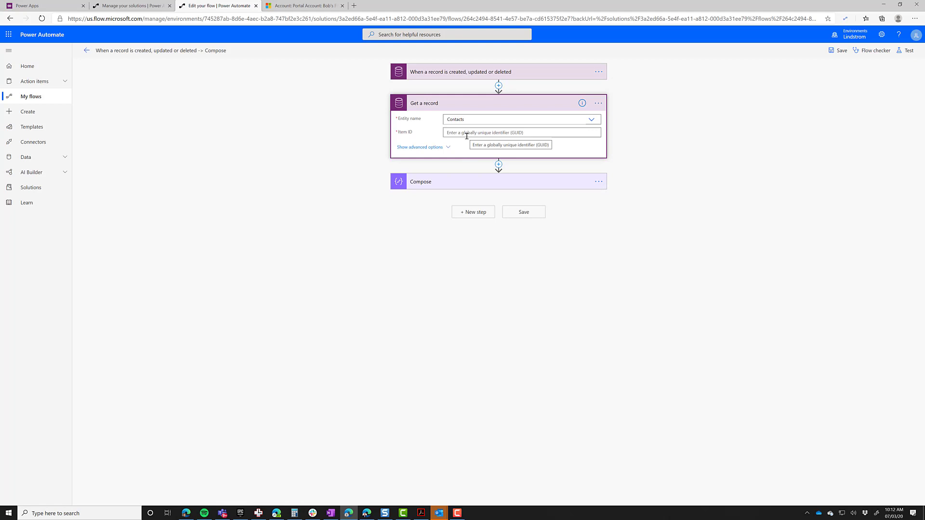
# - Set the Item ID to the account's Primary Contact (Value) from dynamic content
pyautogui.click(466, 135)
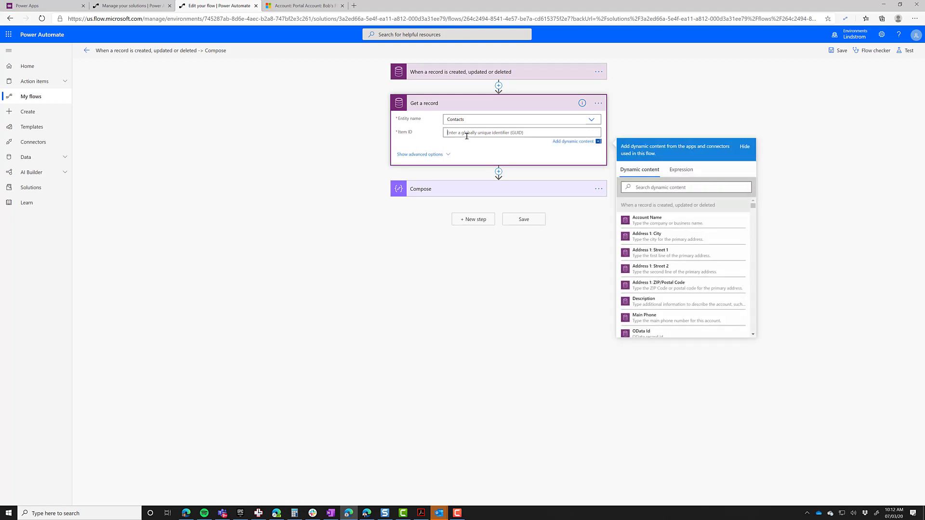
pyautogui.click(650, 188)
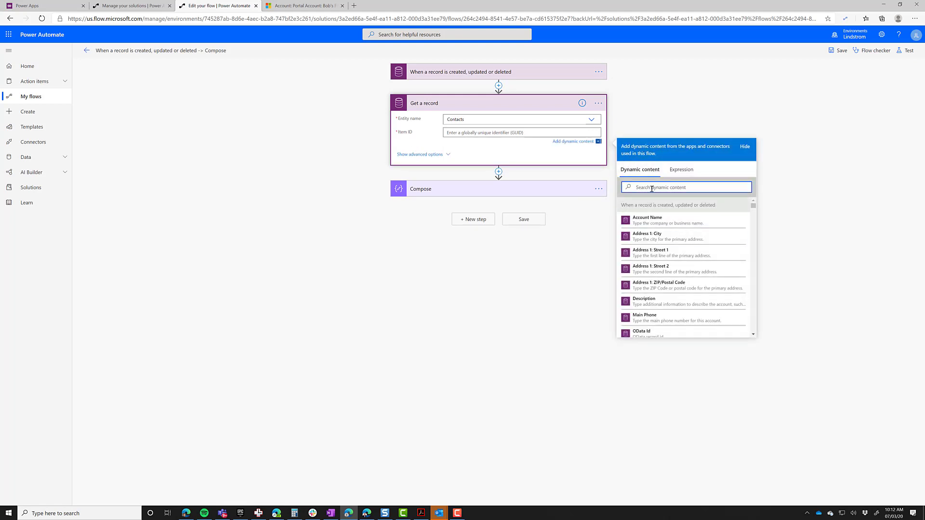
pyautogui.write('primary')
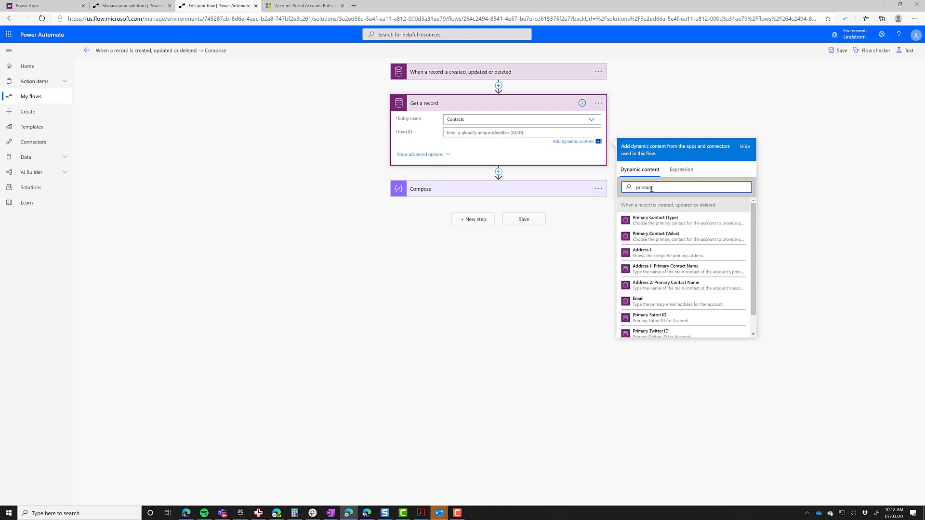
pyautogui.write(' contact')
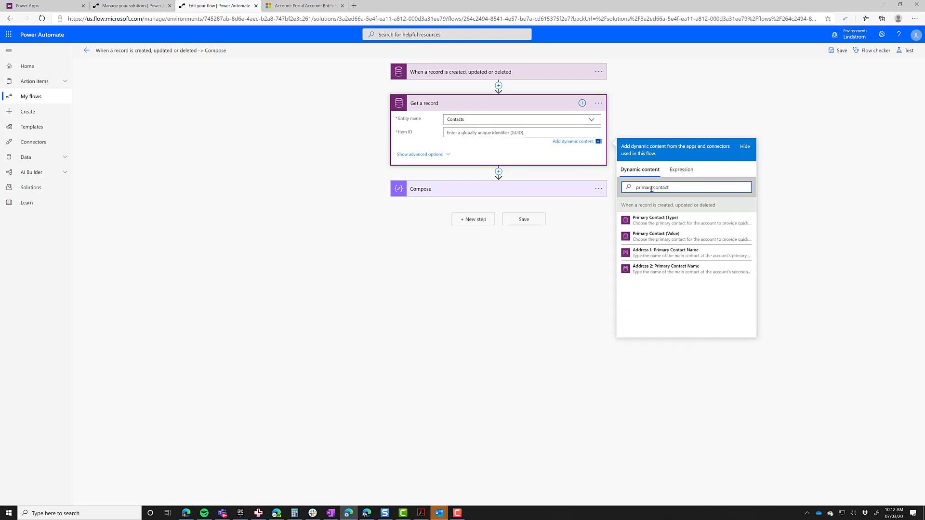
pyautogui.click(674, 239)
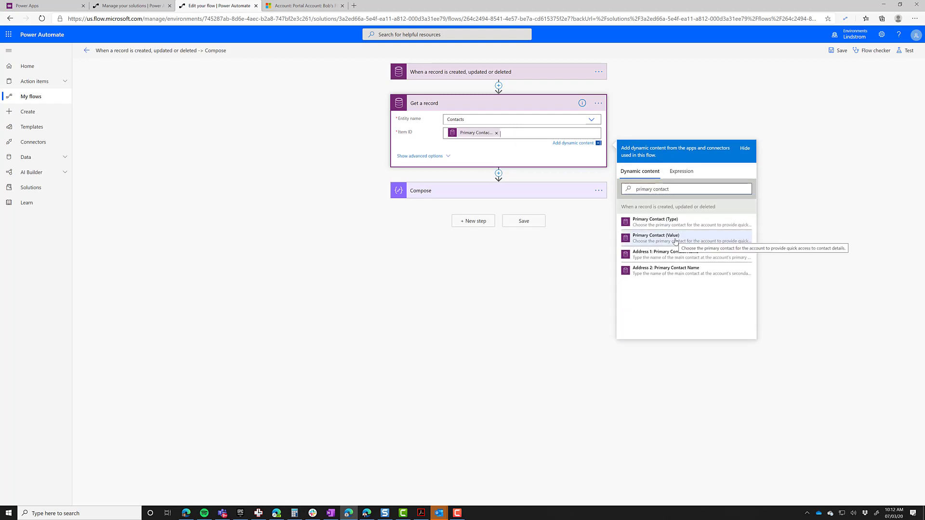
# - Swap the Compose input's Primary Contact token for Get a record's Full Name, then save the flow
pyautogui.click(452, 191)
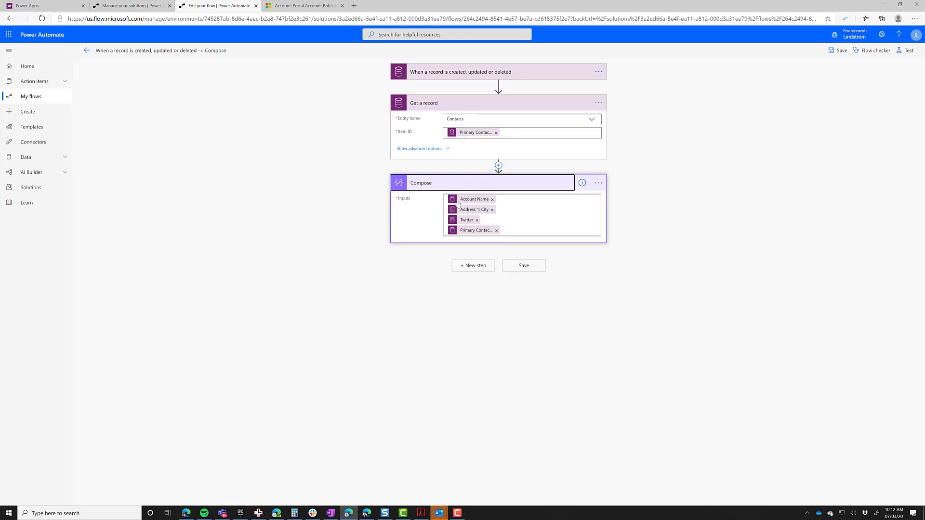
pyautogui.click(496, 230)
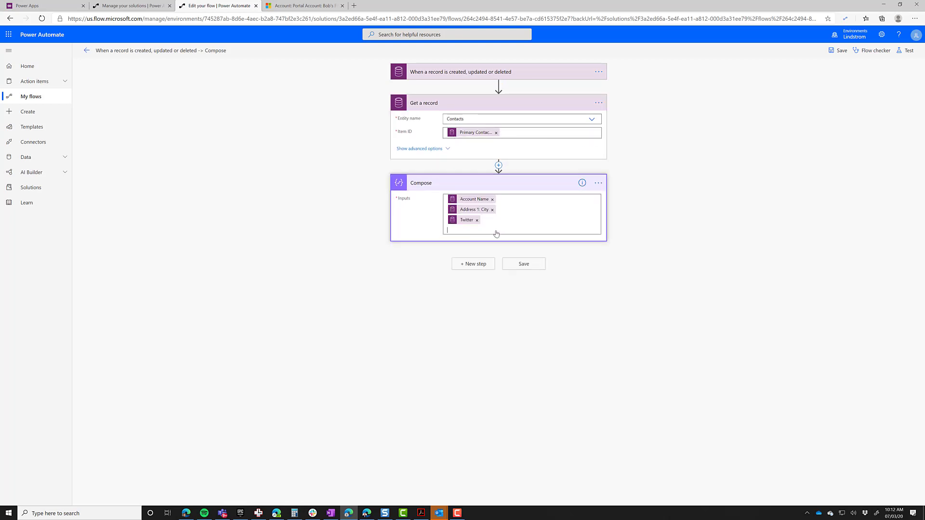
pyautogui.click(707, 285)
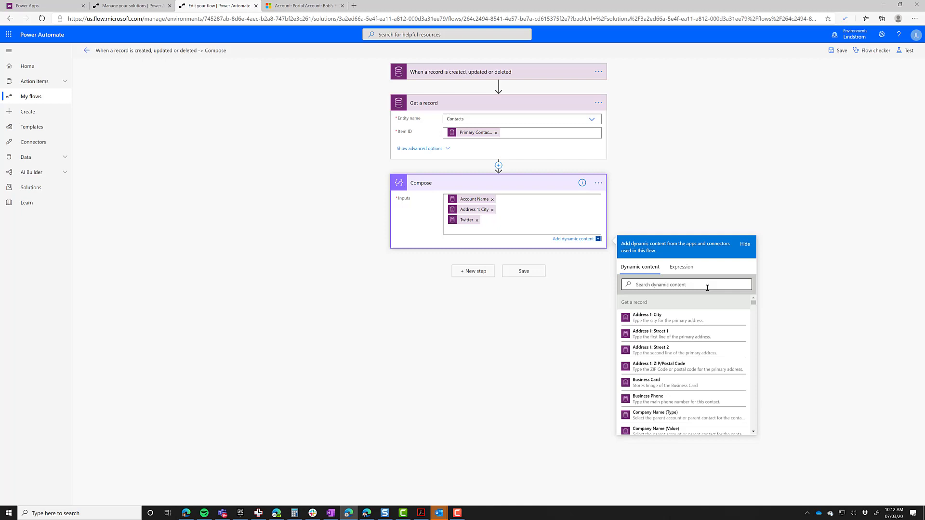
pyautogui.click(709, 283)
pyautogui.write('full na')
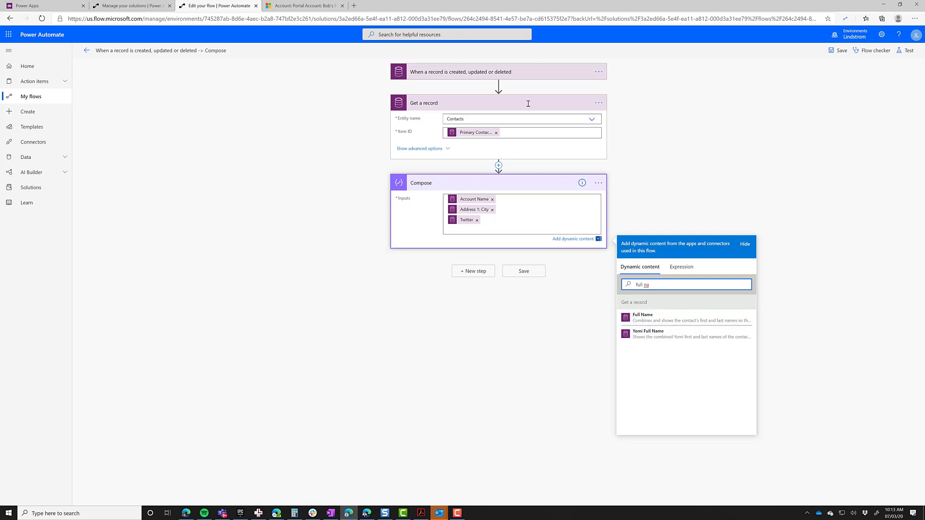
pyautogui.click(653, 322)
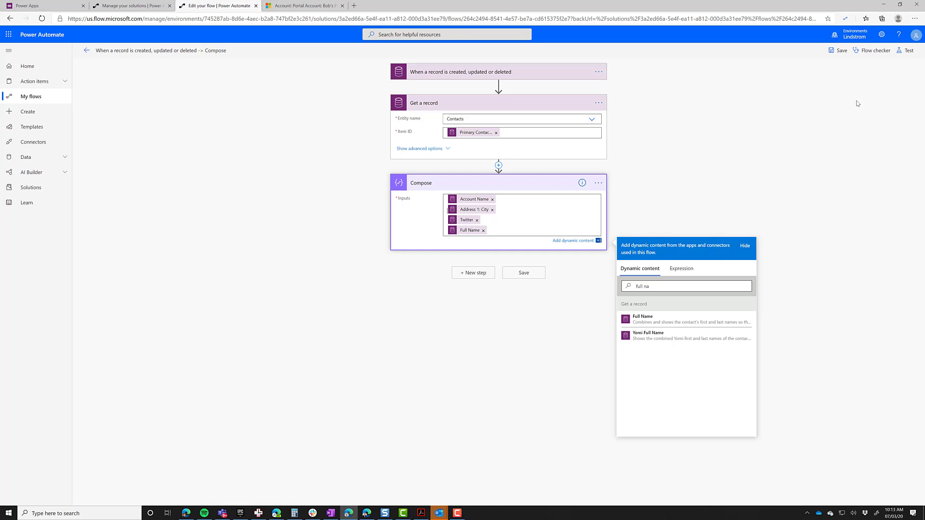
pyautogui.click(841, 52)
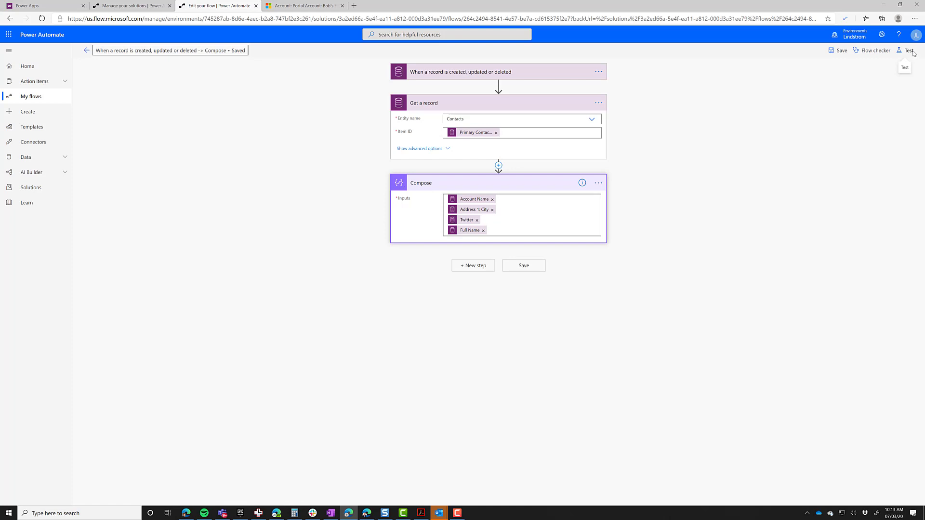
# - Test the flow with data from the earlier succeeded run and check the Compose output
pyautogui.click(913, 52)
pyautogui.click(811, 80)
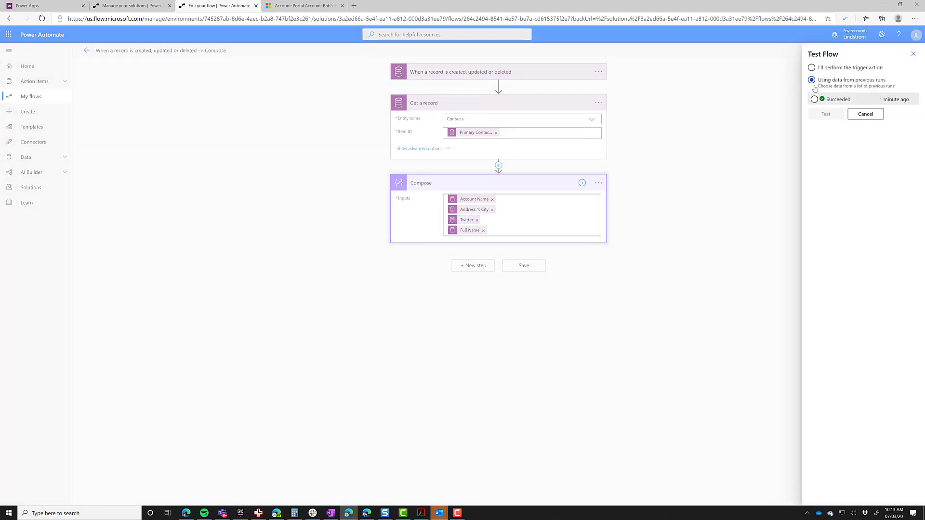
pyautogui.click(813, 99)
pyautogui.click(820, 119)
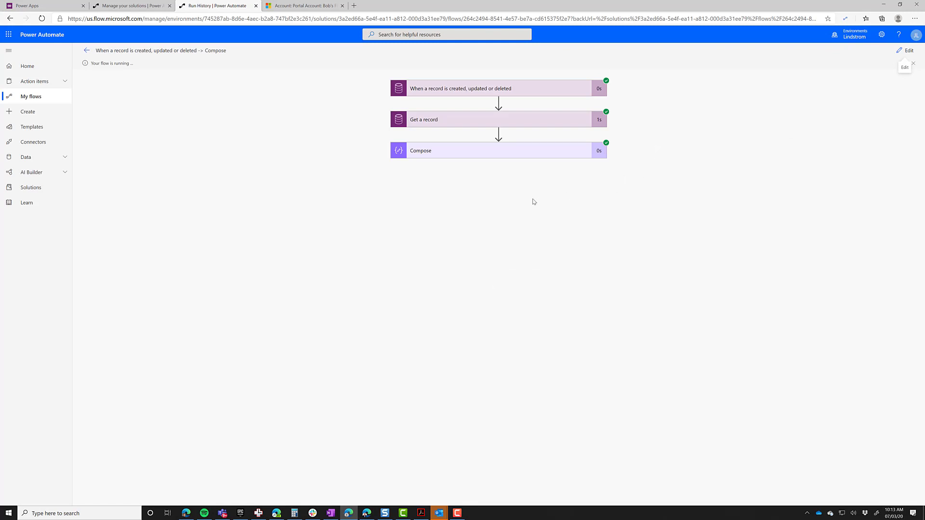
pyautogui.click(516, 155)
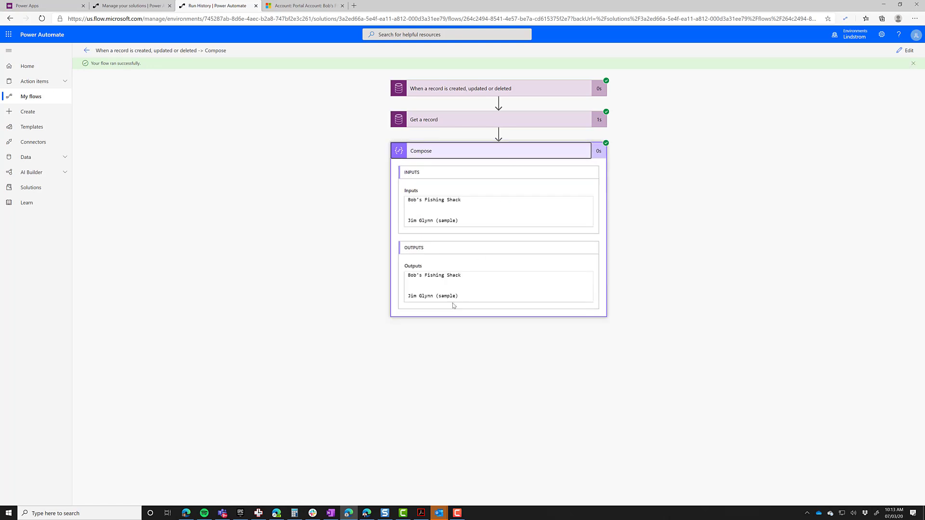